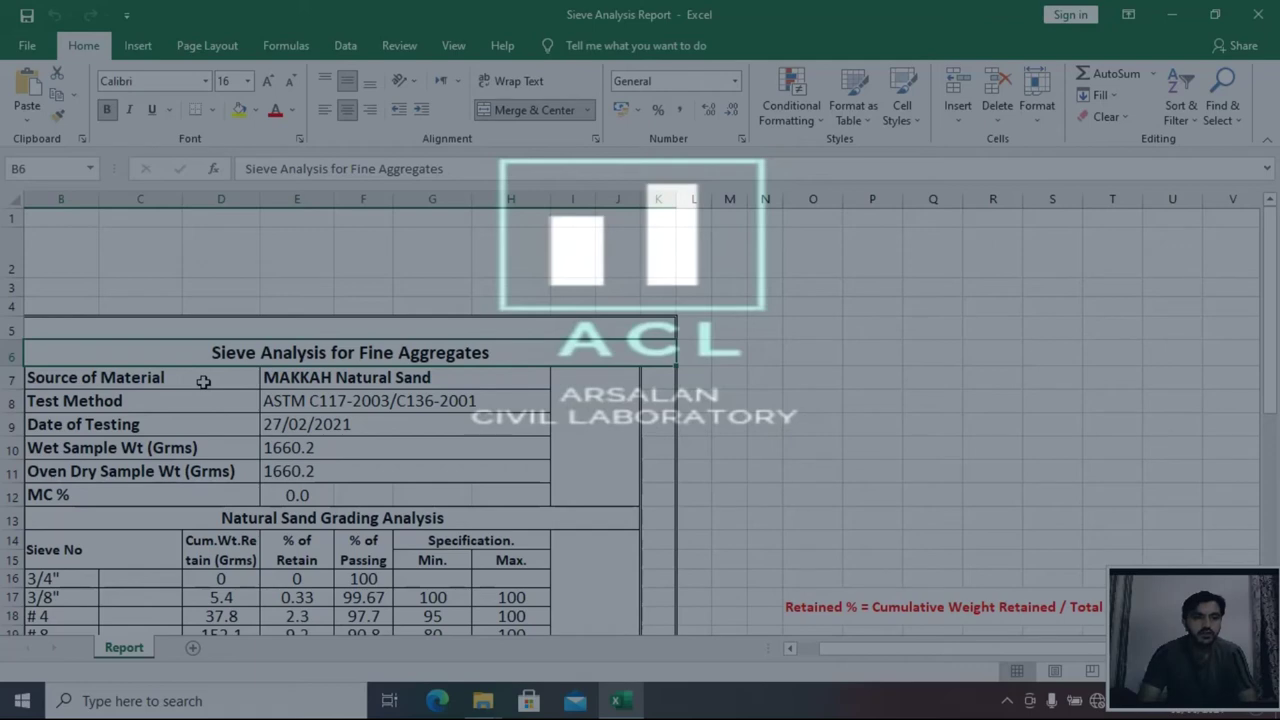
# Review the report's sample details, from source of material, test method and testing date to wet and oven dry sample weights.
pyautogui.click(203, 382)
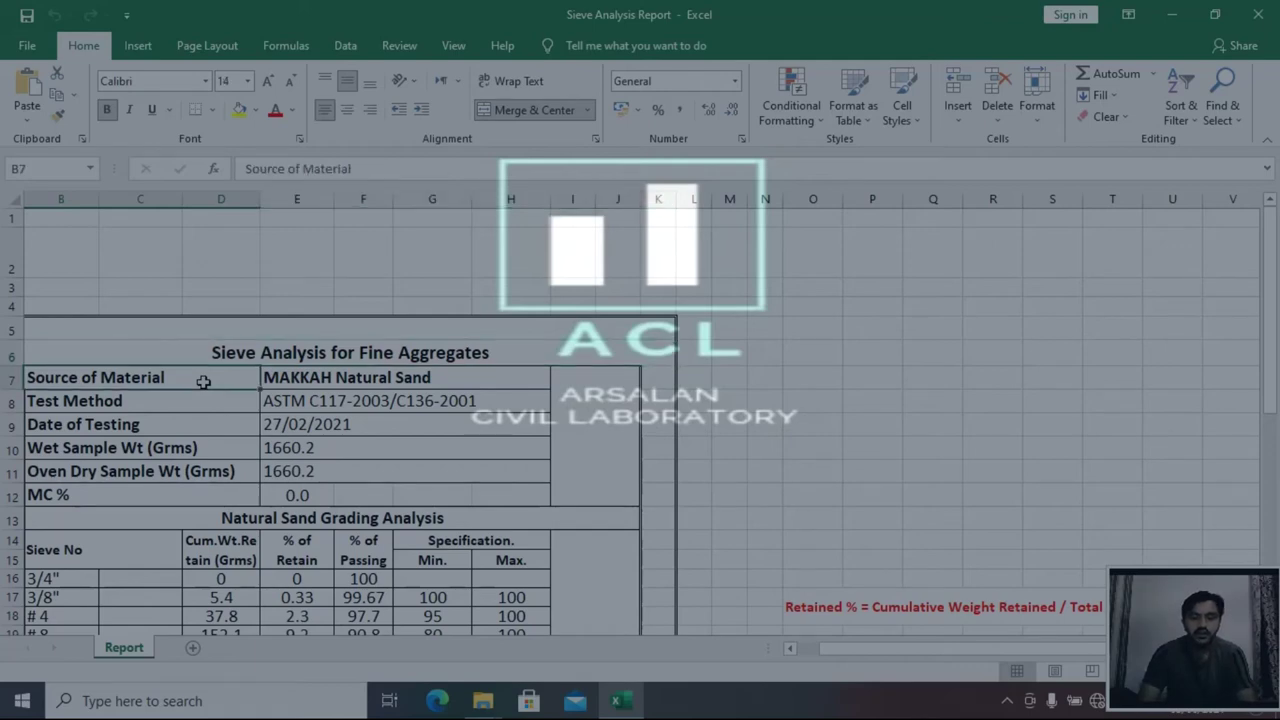
pyautogui.press('Tab')
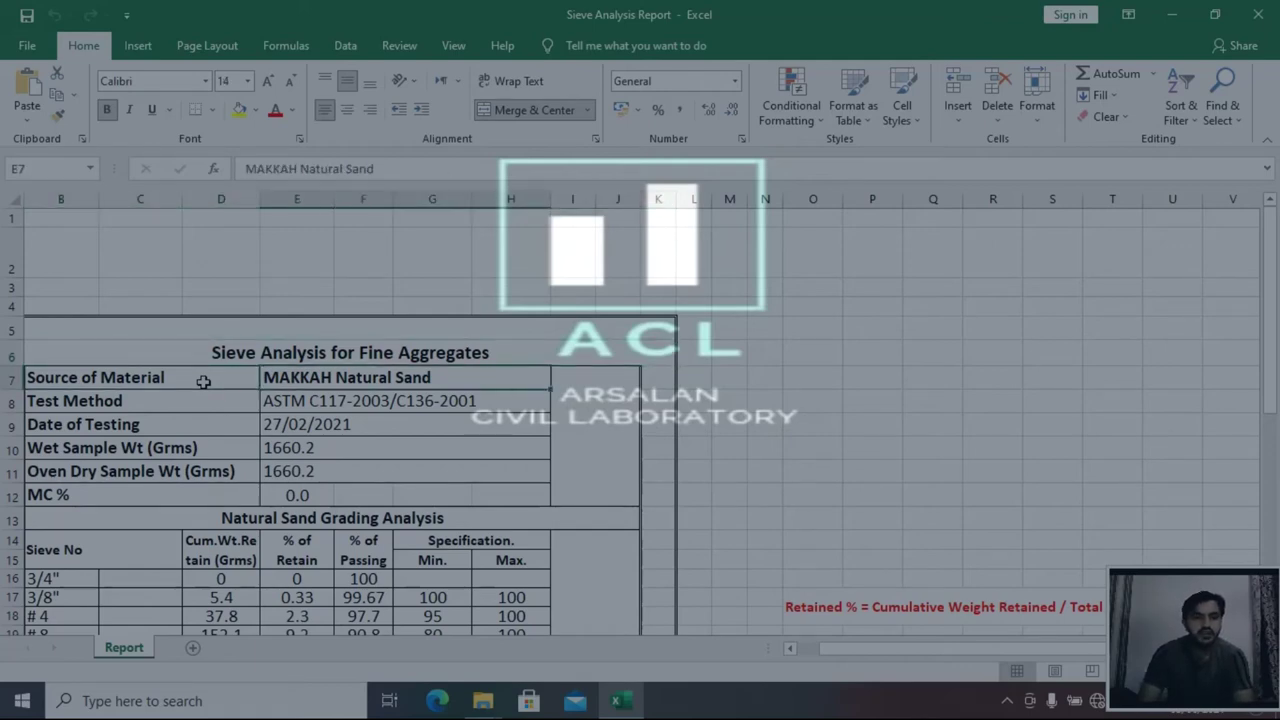
pyautogui.press('Down')
pyautogui.press('Left')
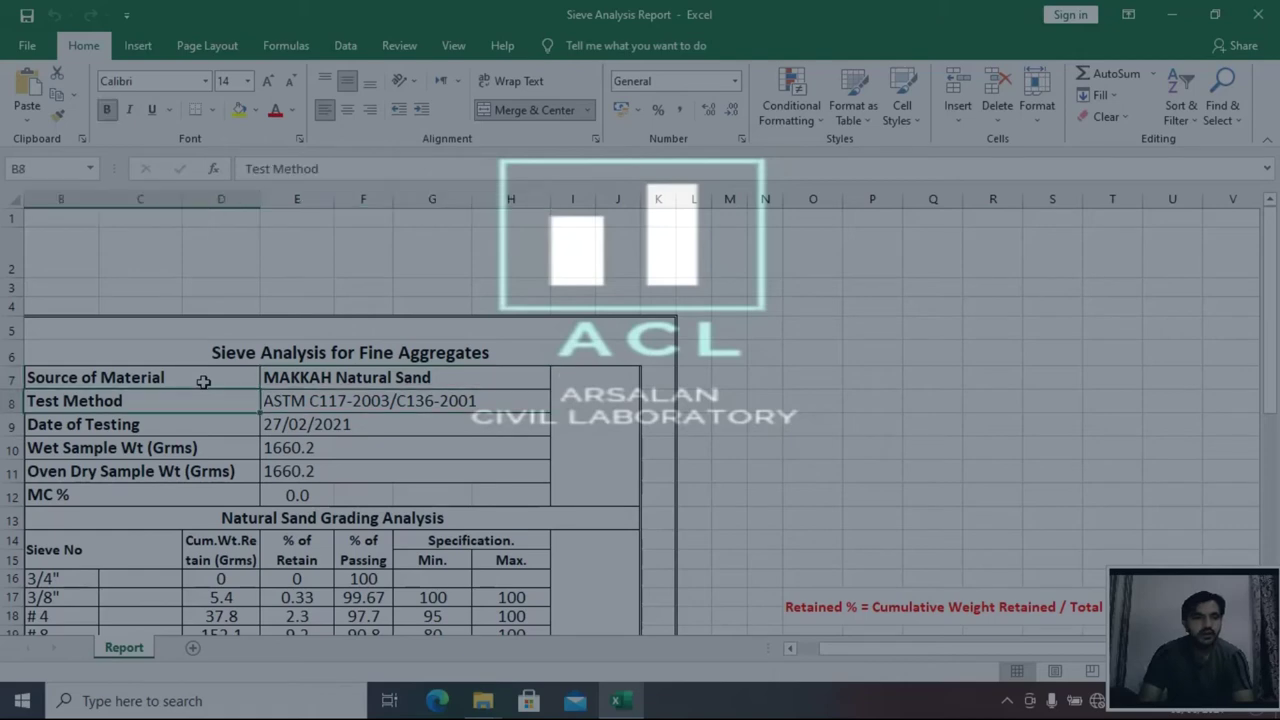
pyautogui.press('Right')
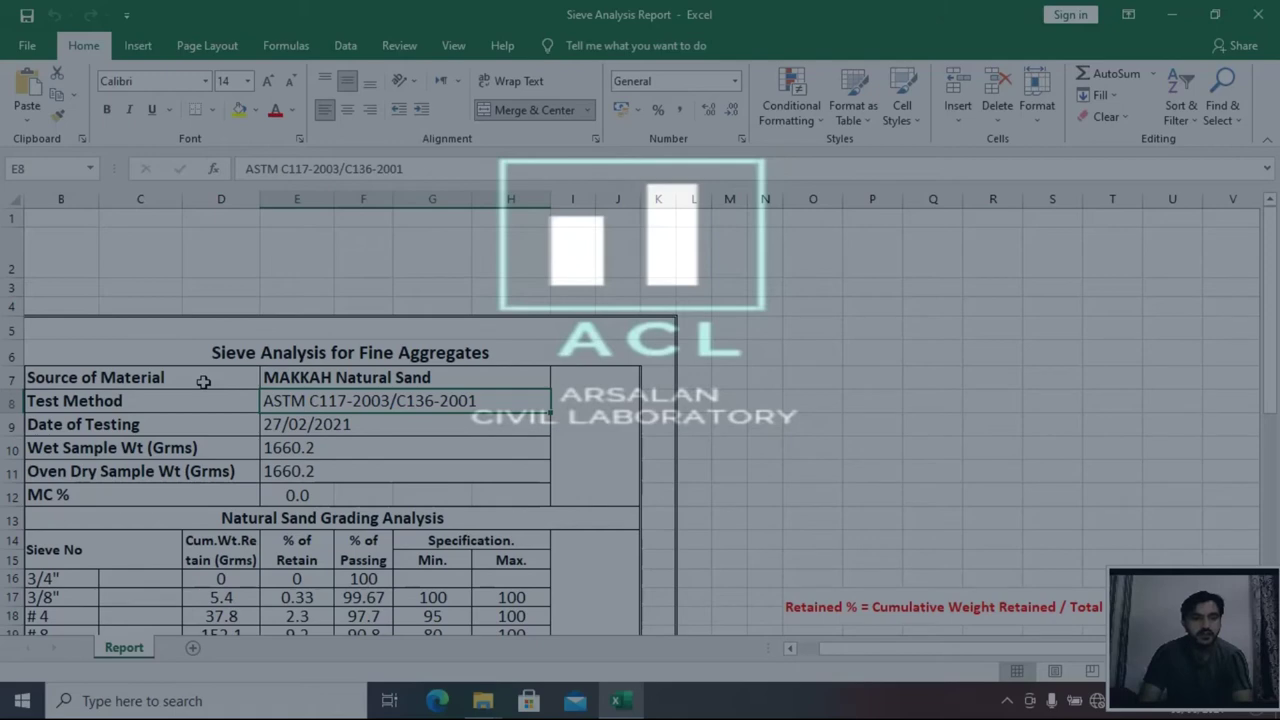
pyautogui.press('Down')
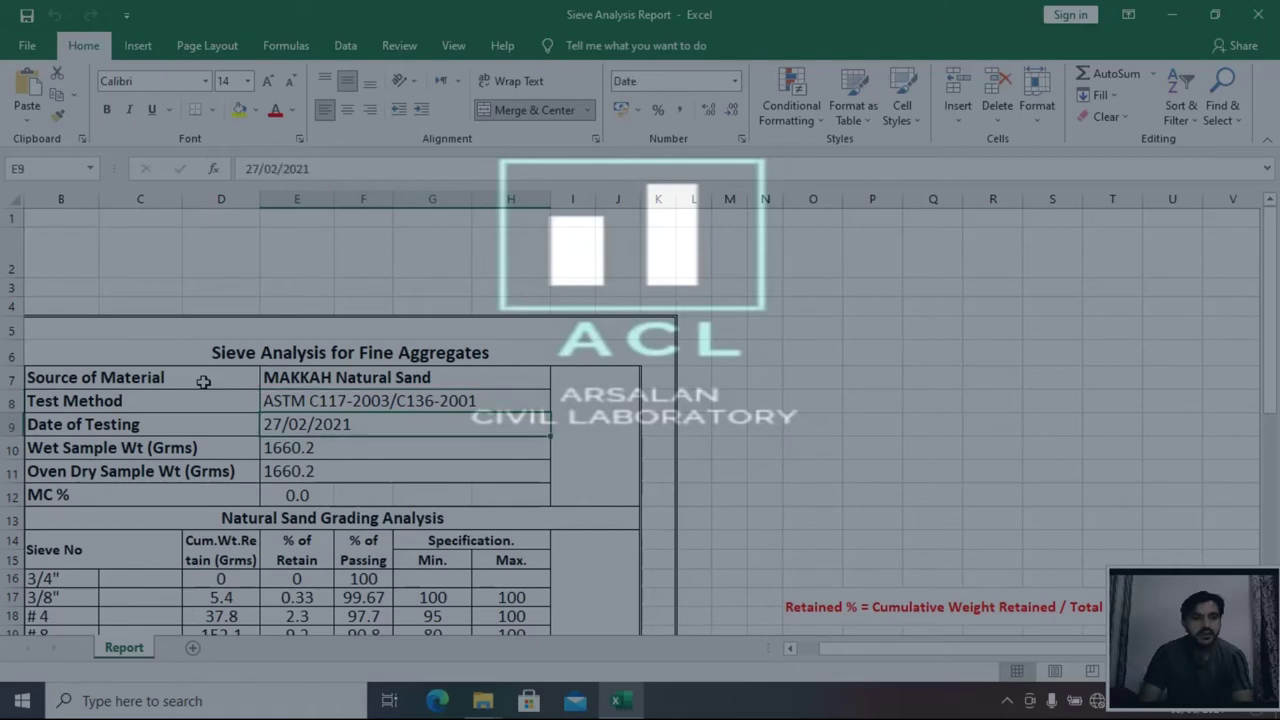
pyautogui.press('Down')
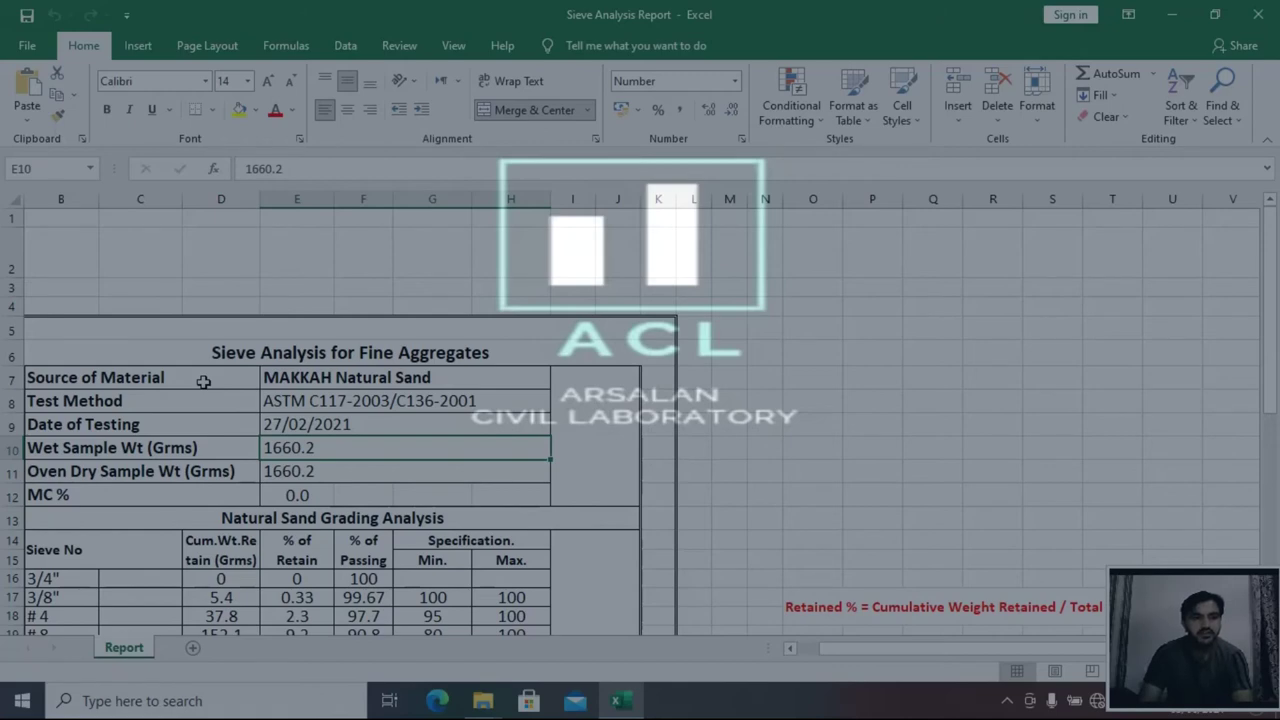
pyautogui.press('Down')
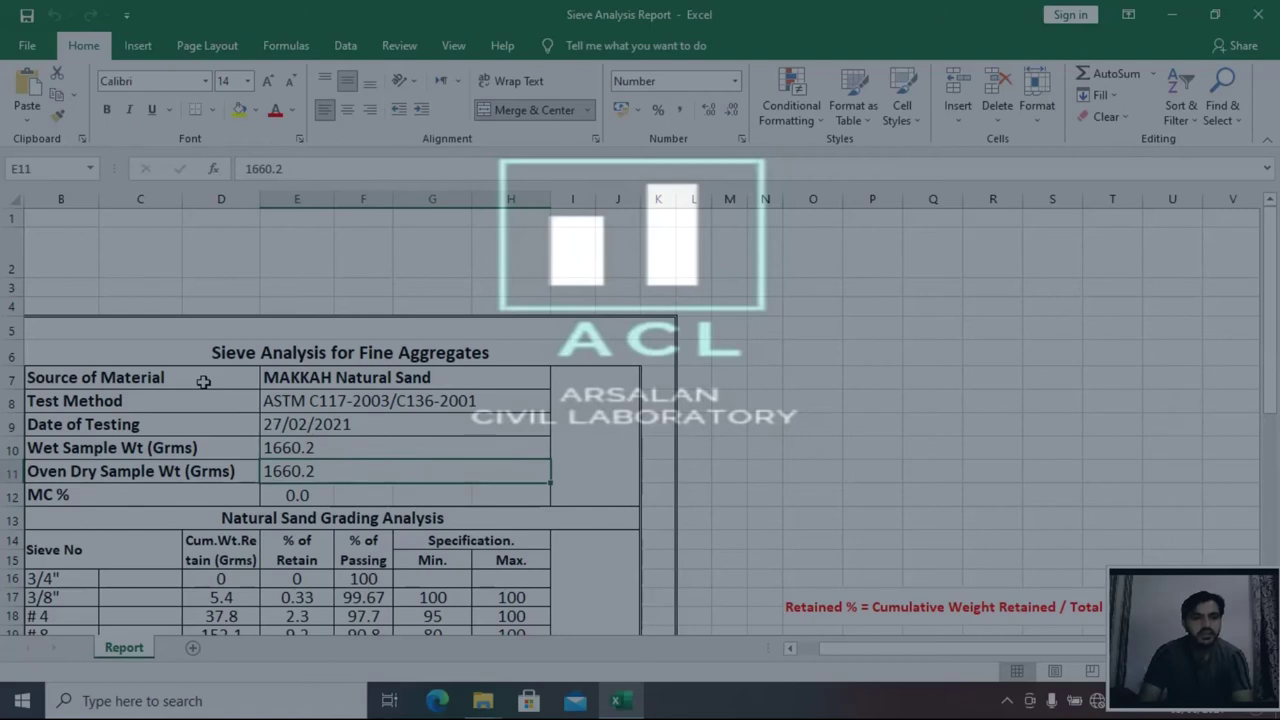
# Examine the 3/8" sieve's cumulative weight and % of Retain formula alongside the written Retained % formula note.
pyautogui.press('Down')
pyautogui.press('Down')
pyautogui.press('Down')
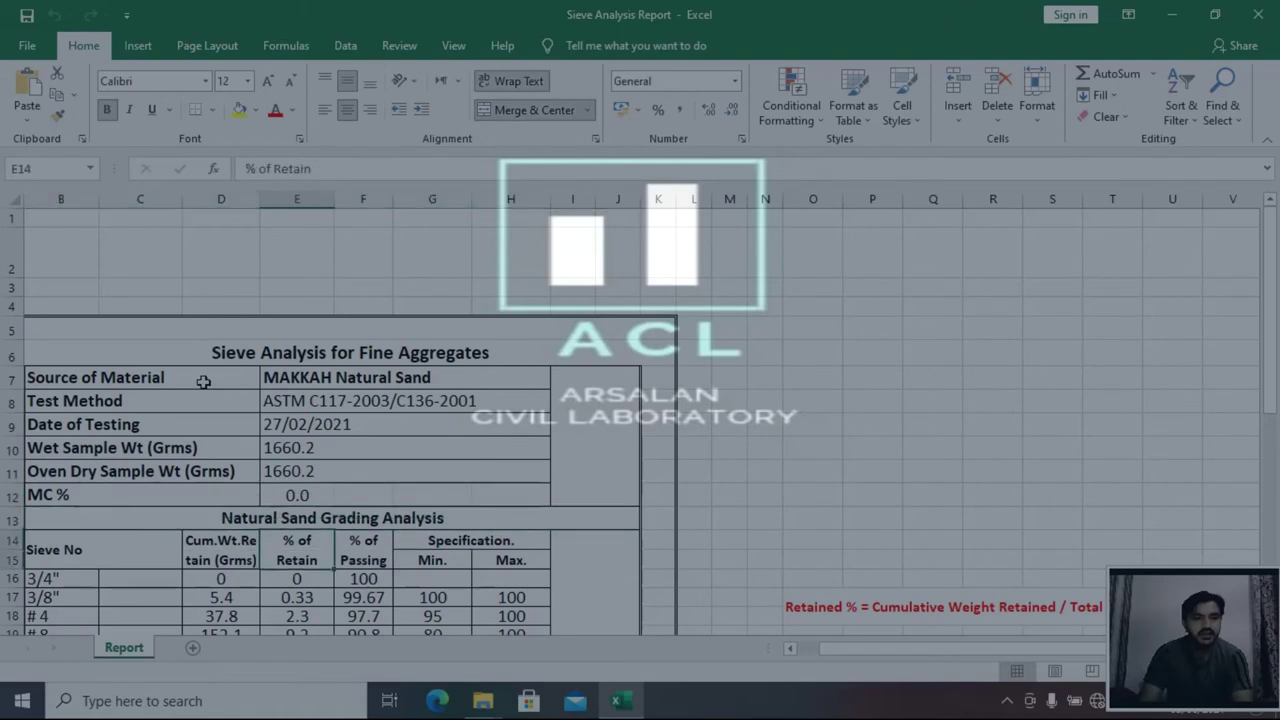
pyautogui.press('Down')
pyautogui.press('Left')
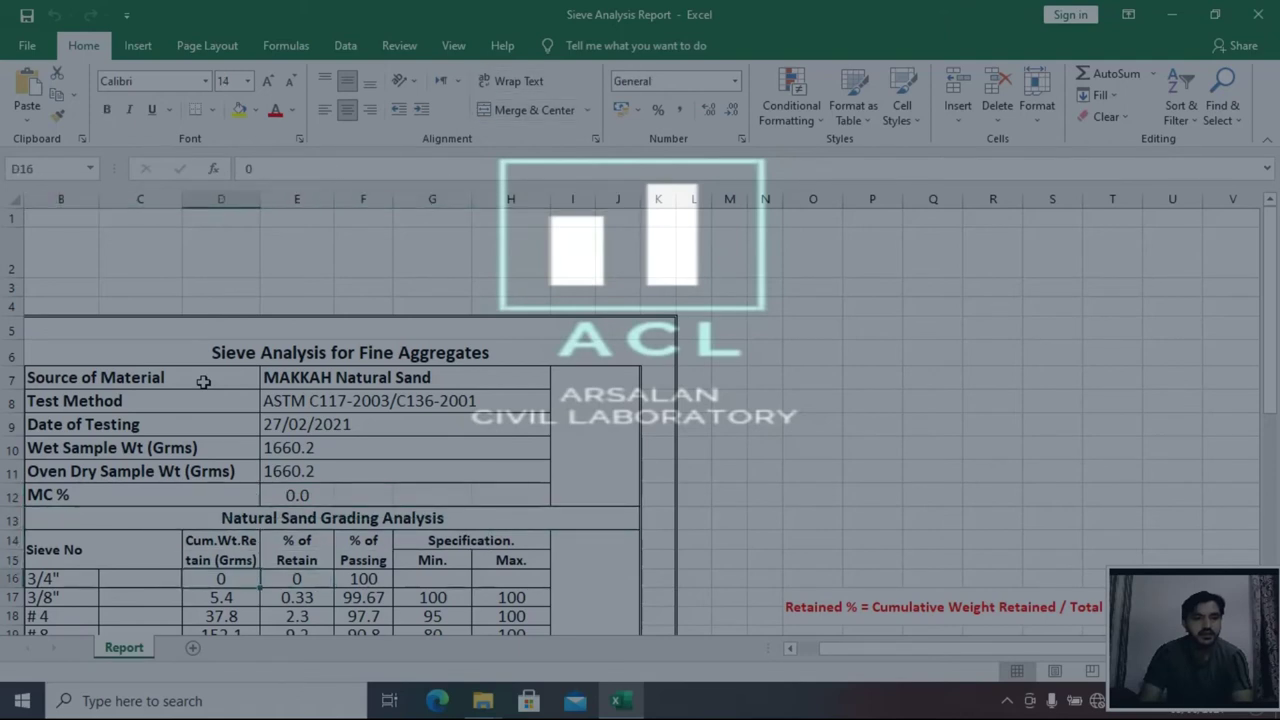
pyautogui.press('Down')
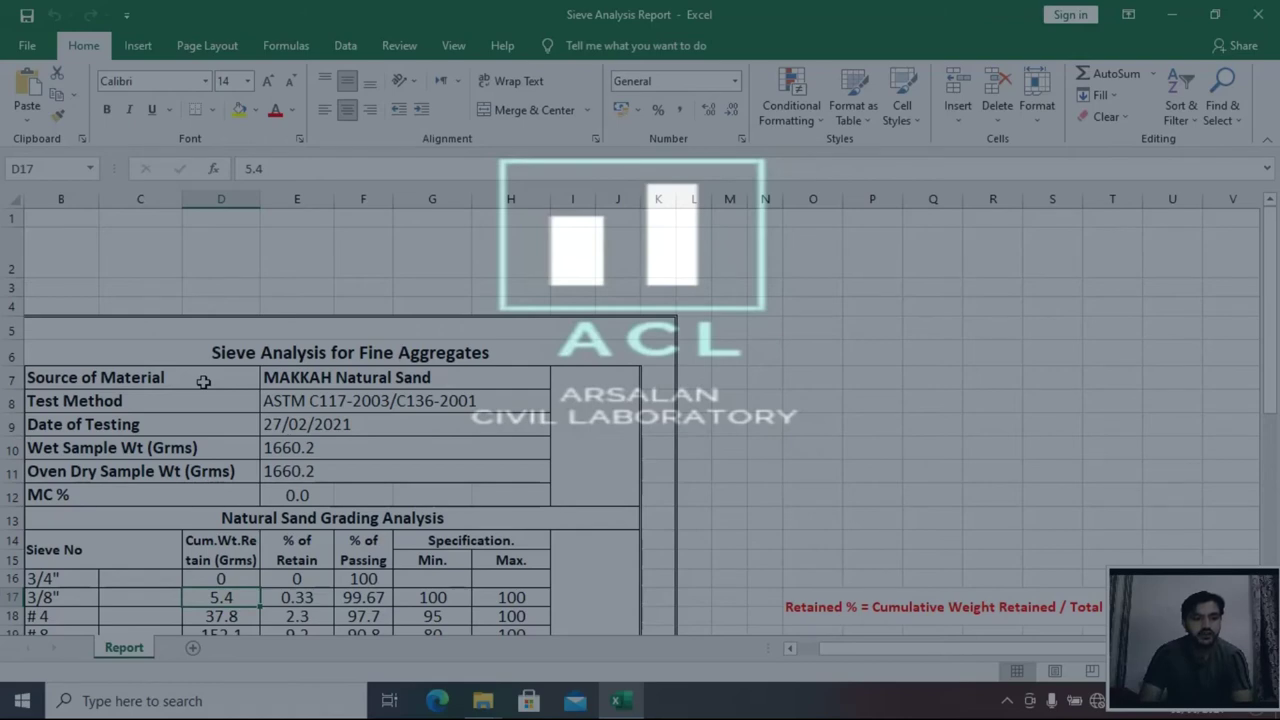
pyautogui.press('Right')
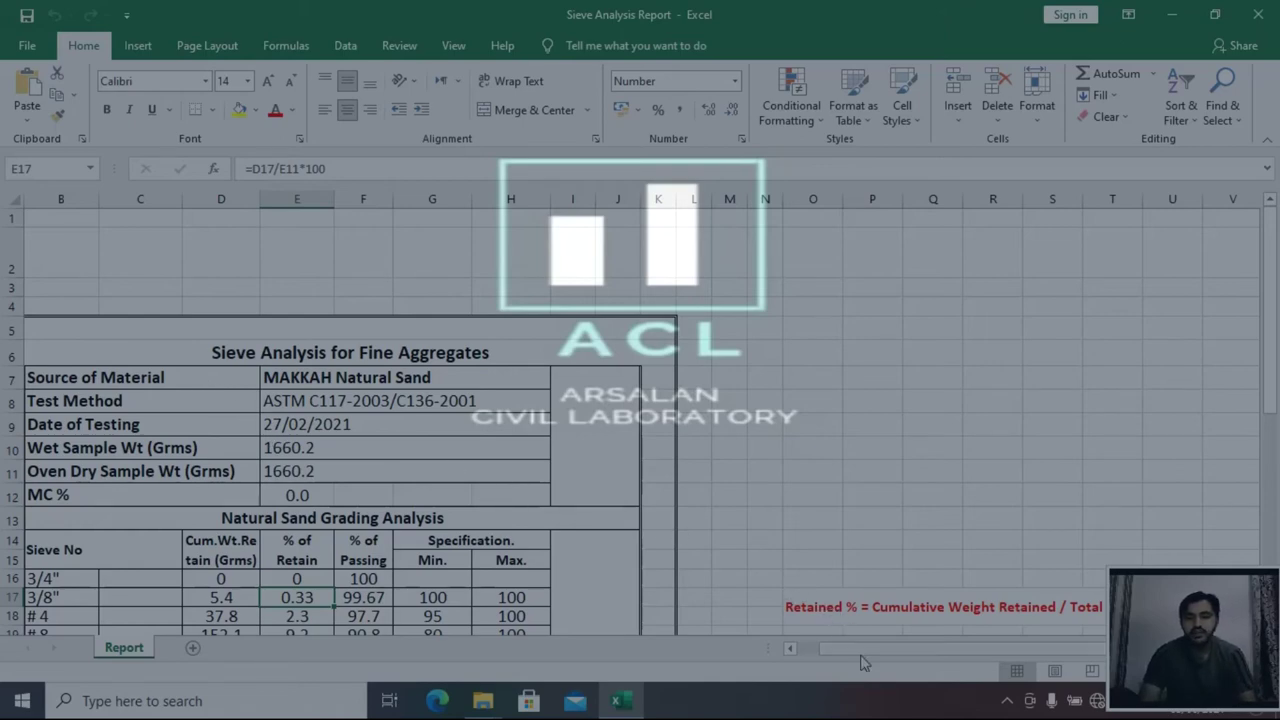
pyautogui.moveTo(864, 652); pyautogui.dragTo(882, 650)
pyautogui.click(898, 604)
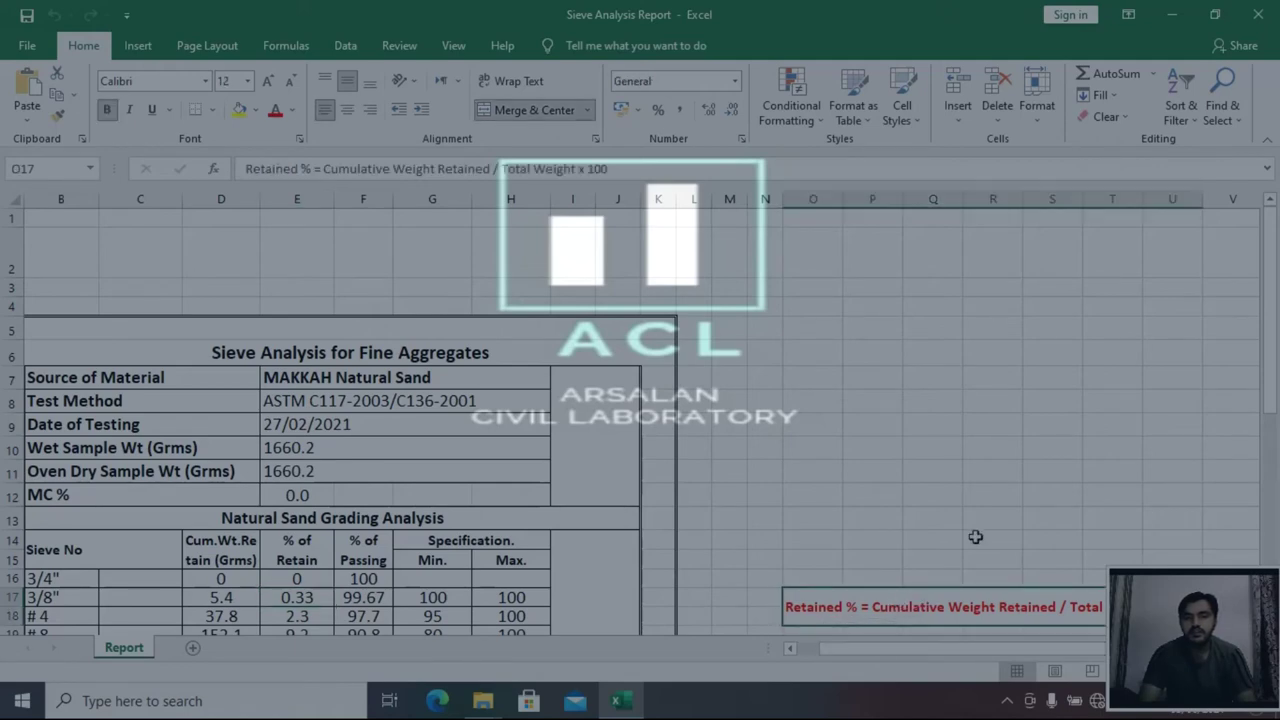
pyautogui.moveTo(1270, 365); pyautogui.dragTo(1274, 430)
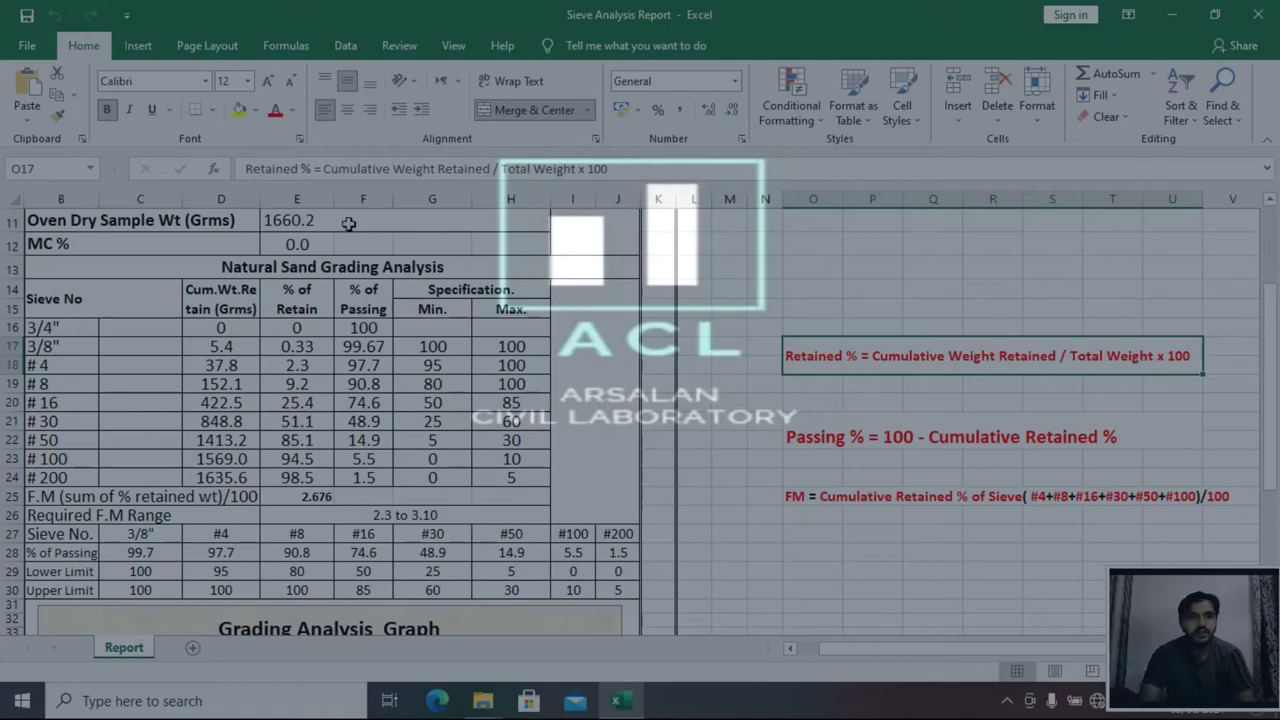
# Inspect the cumulative weights of the 3/8", #4 and #50 sieves, and the 3/8" and #50 retained and passing formulas.
pyautogui.click(244, 347)
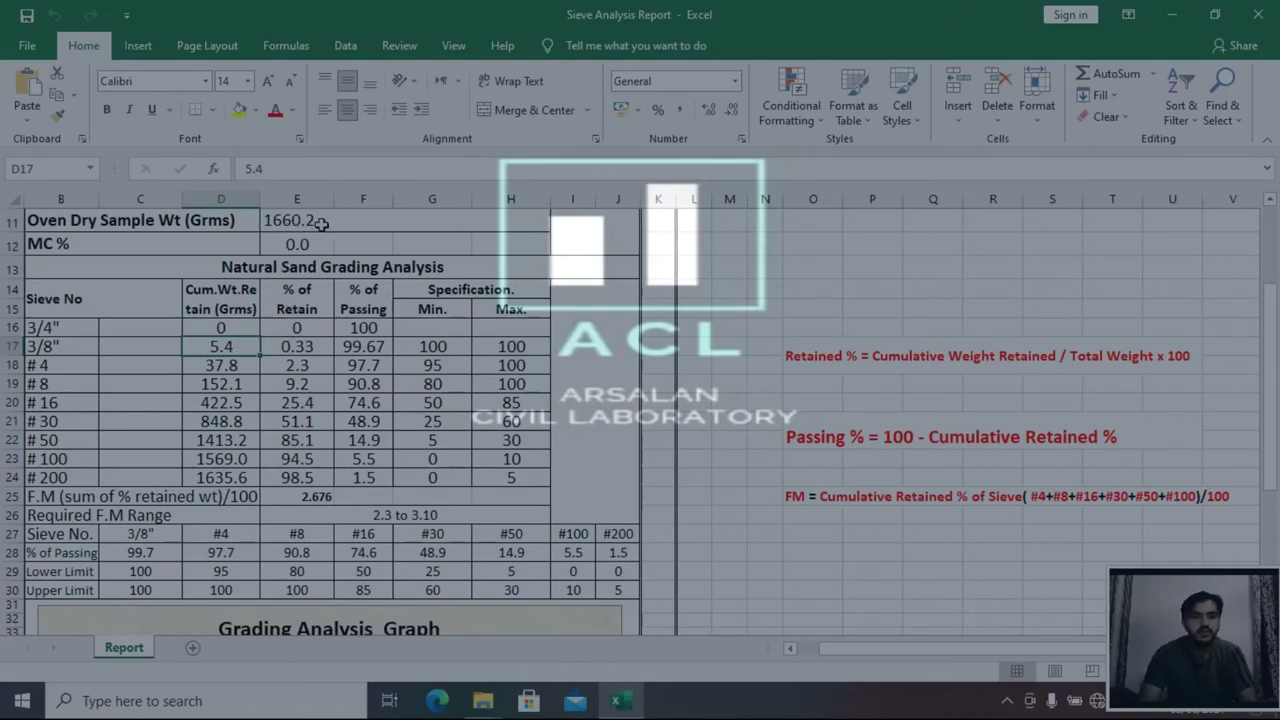
pyautogui.click(312, 347)
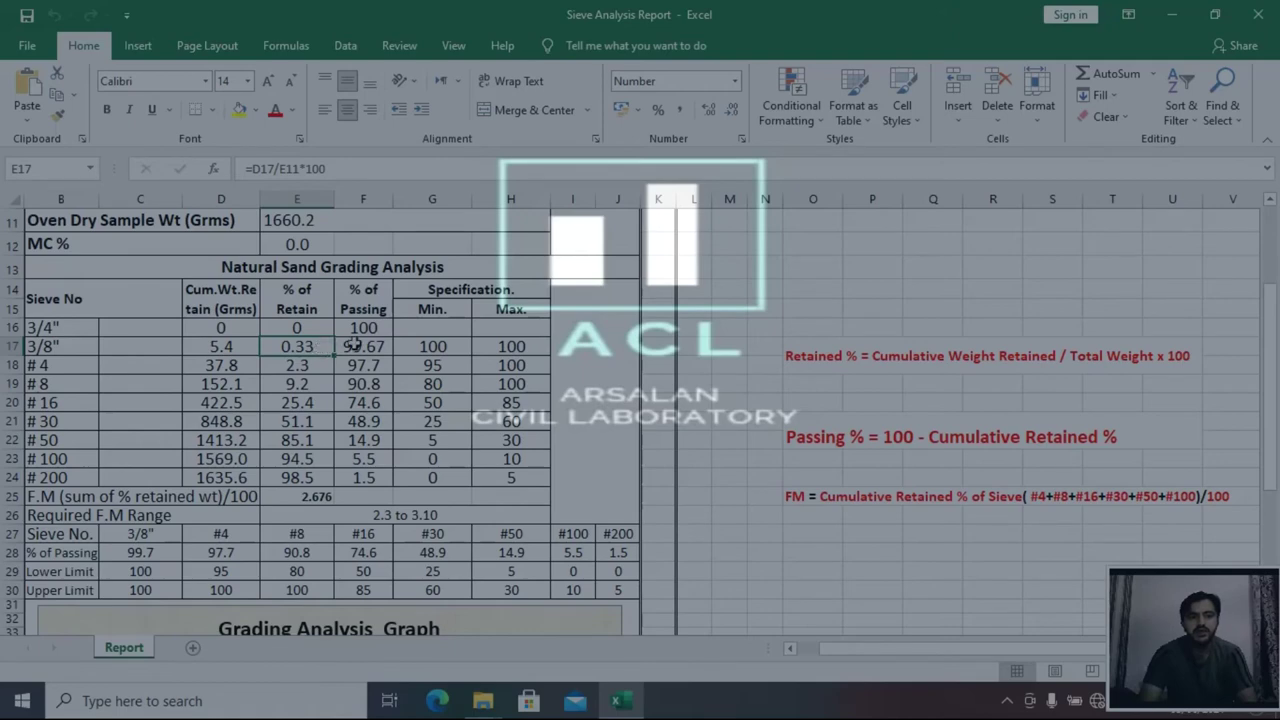
pyautogui.click(367, 345)
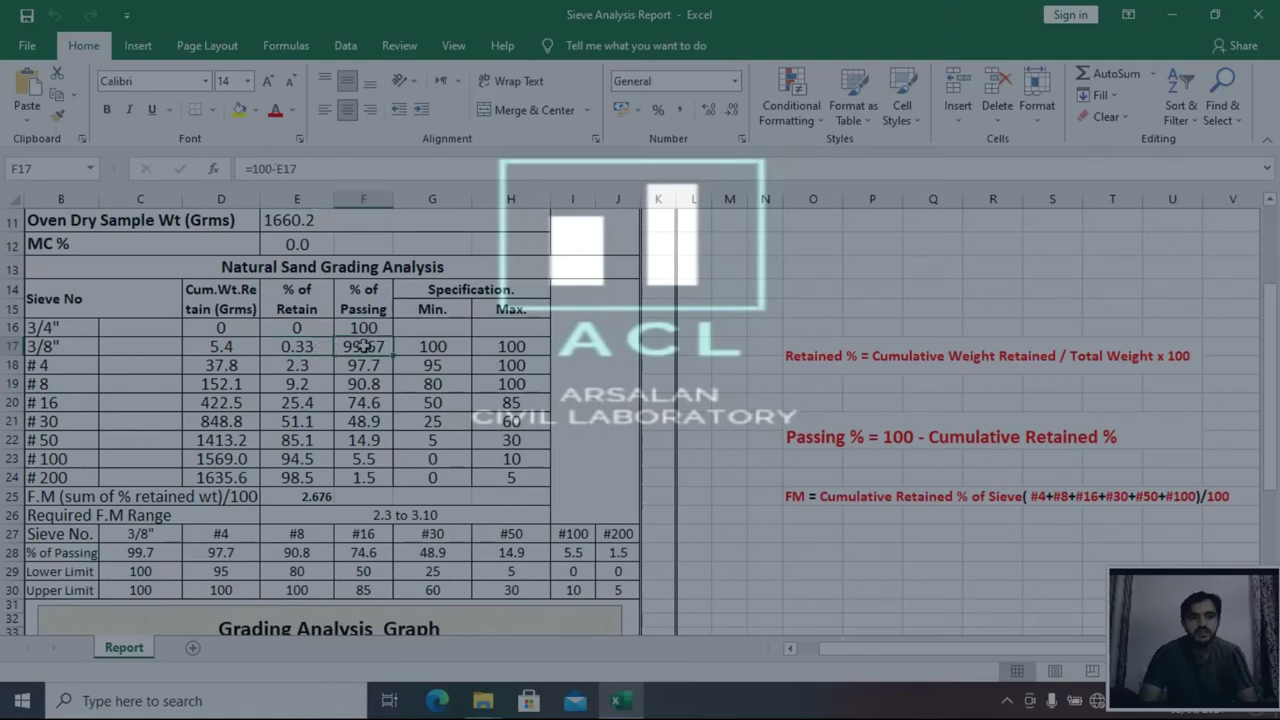
pyautogui.click(237, 370)
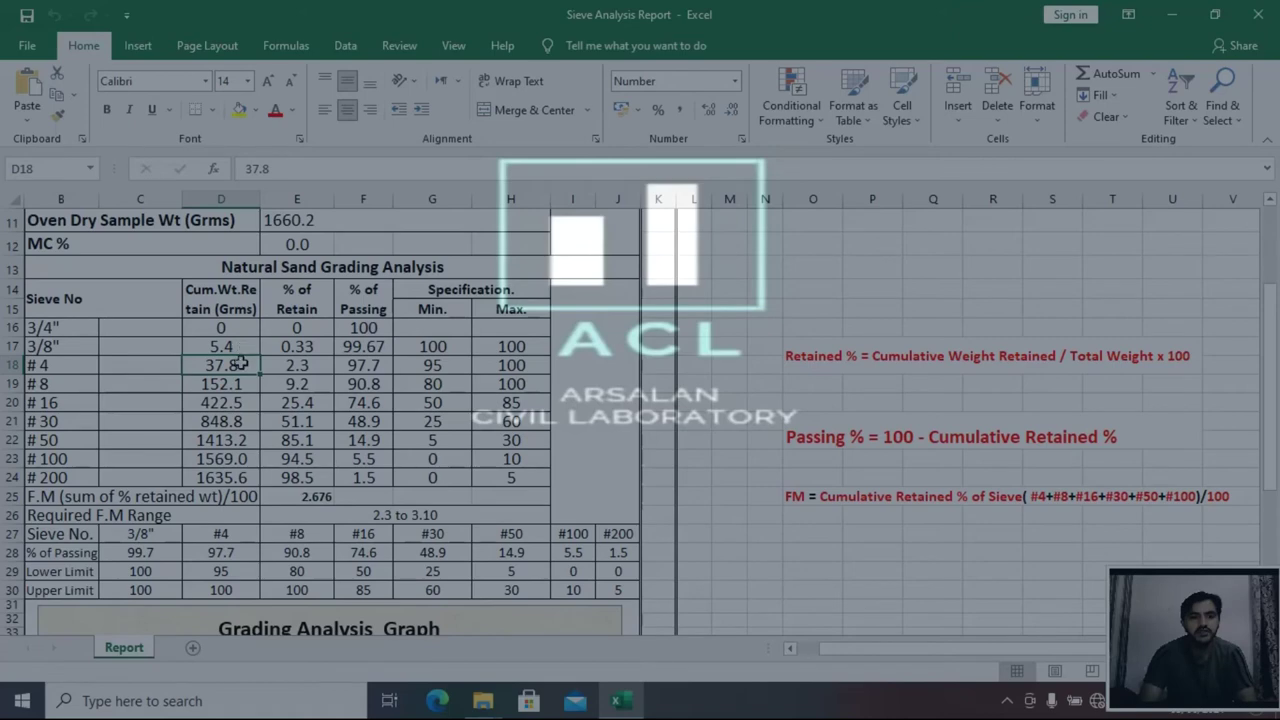
pyautogui.click(229, 441)
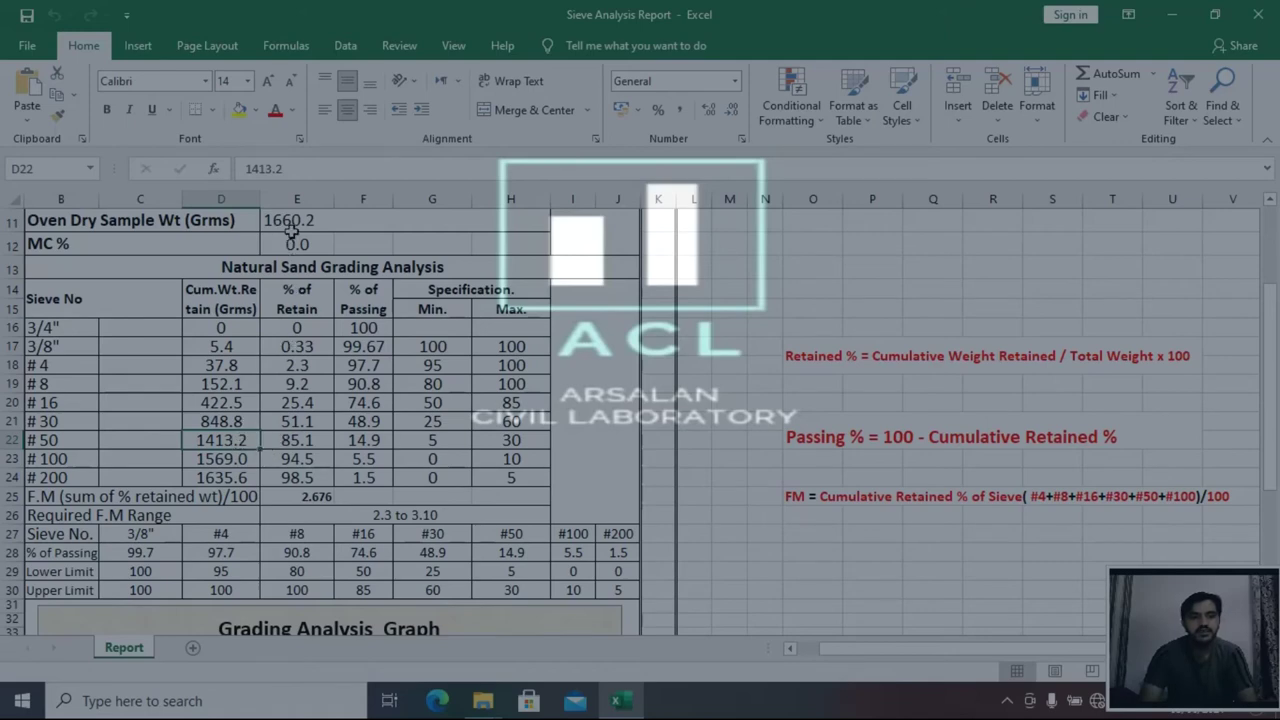
pyautogui.click(289, 438)
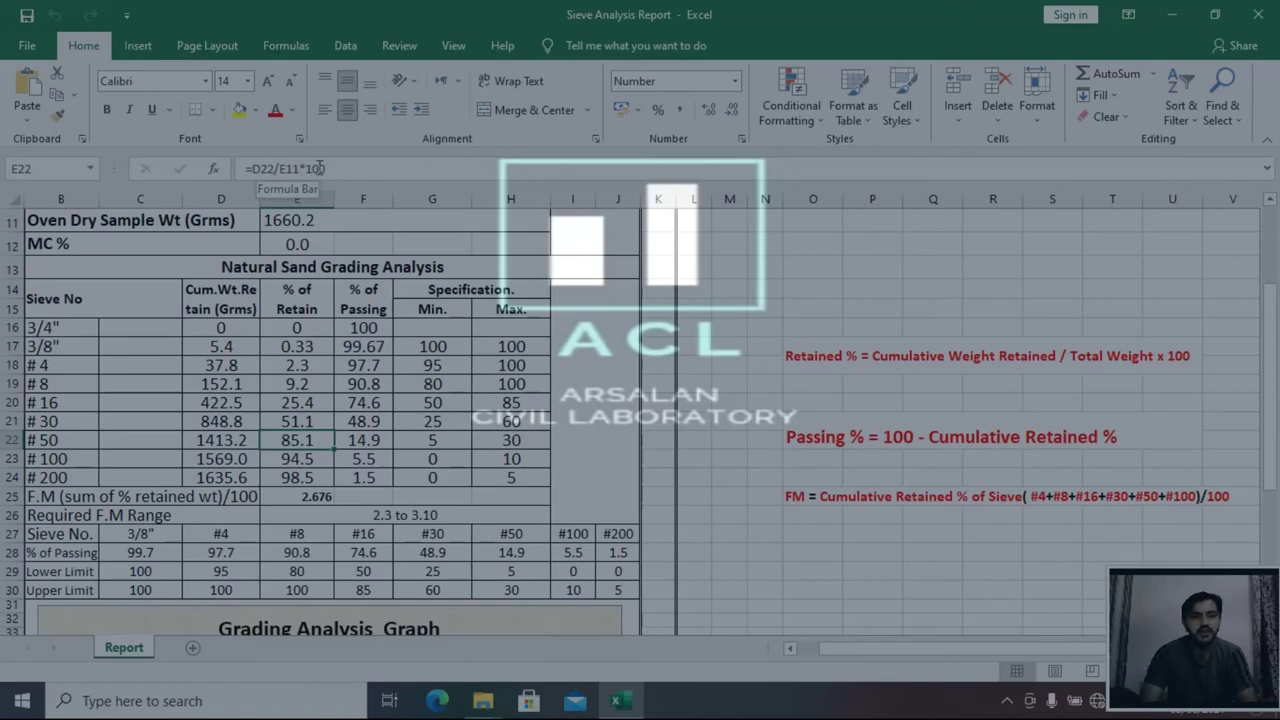
pyautogui.click(357, 443)
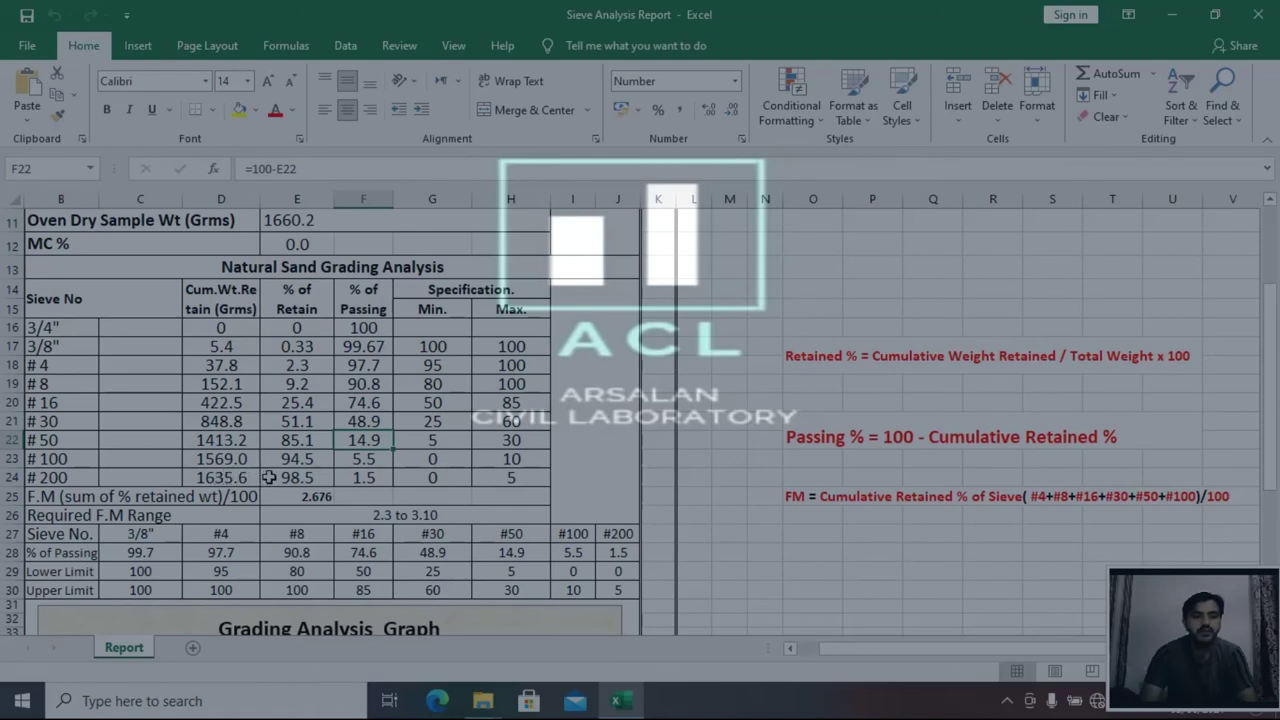
# Check the fineness modulus formula against the retained percentages it sums, and compare its result with the required F.M range.
pyautogui.click(296, 350)
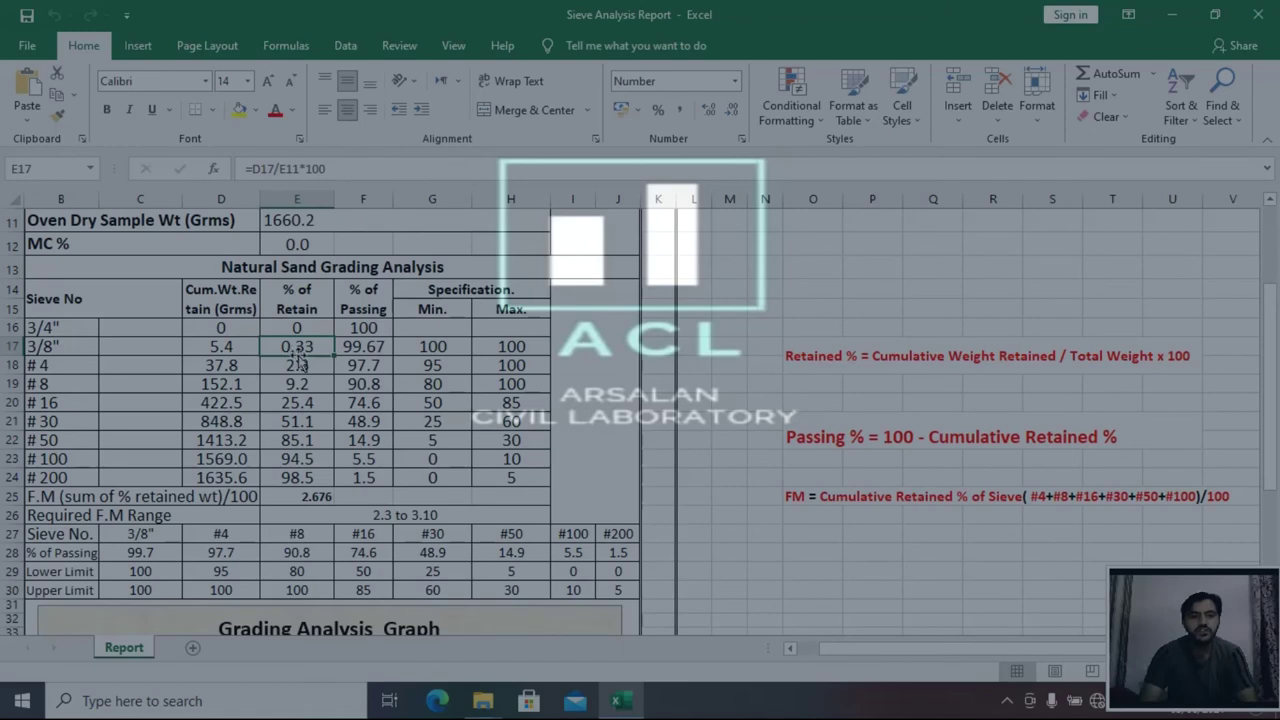
pyautogui.click(301, 367)
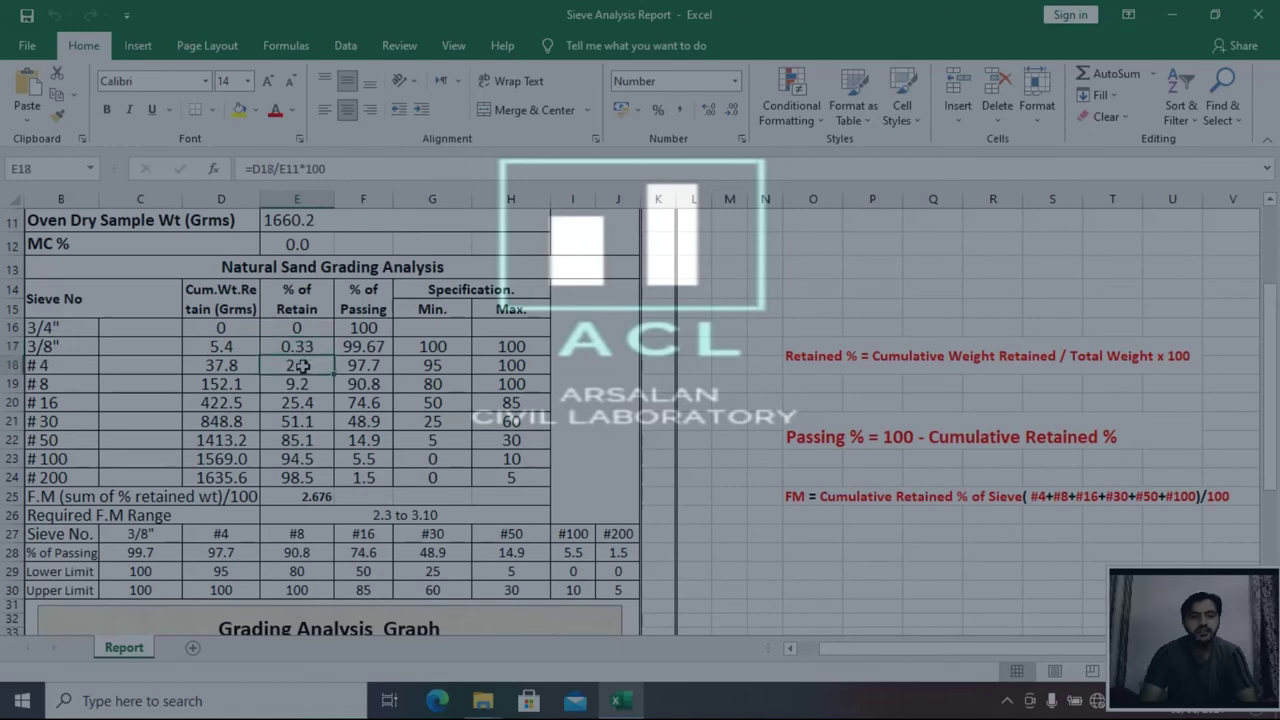
pyautogui.click(318, 497)
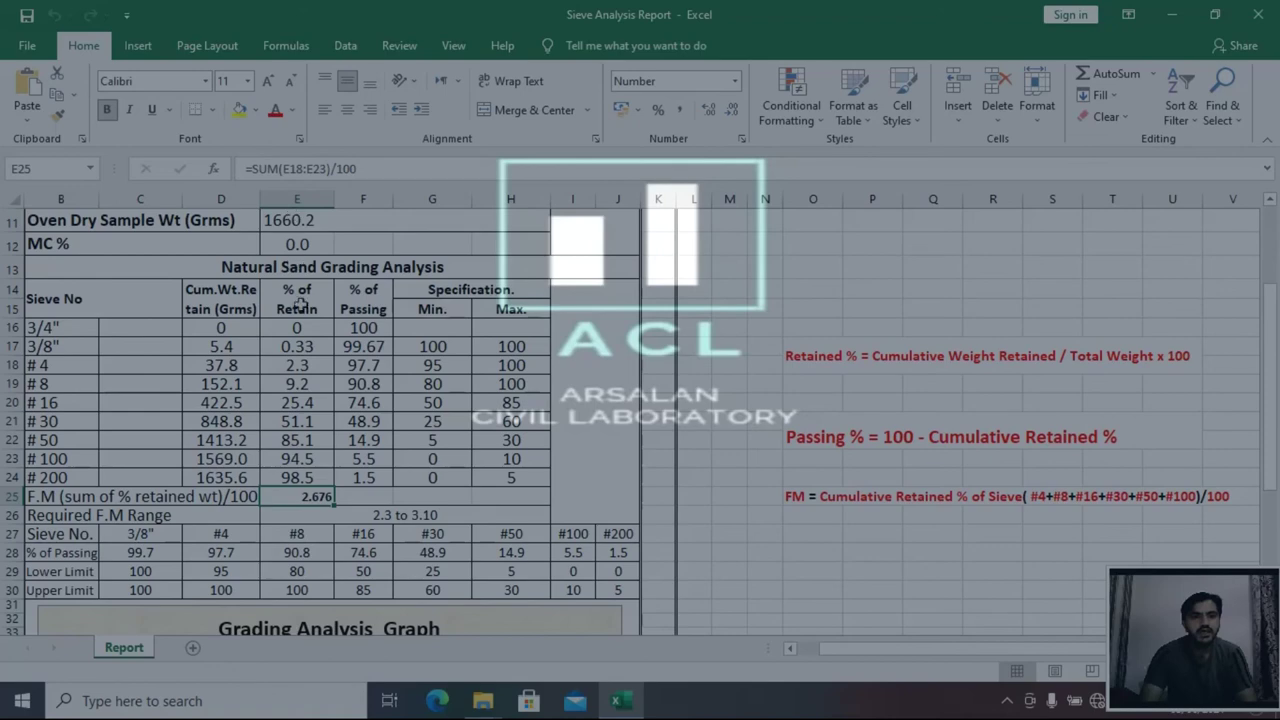
pyautogui.click(296, 366)
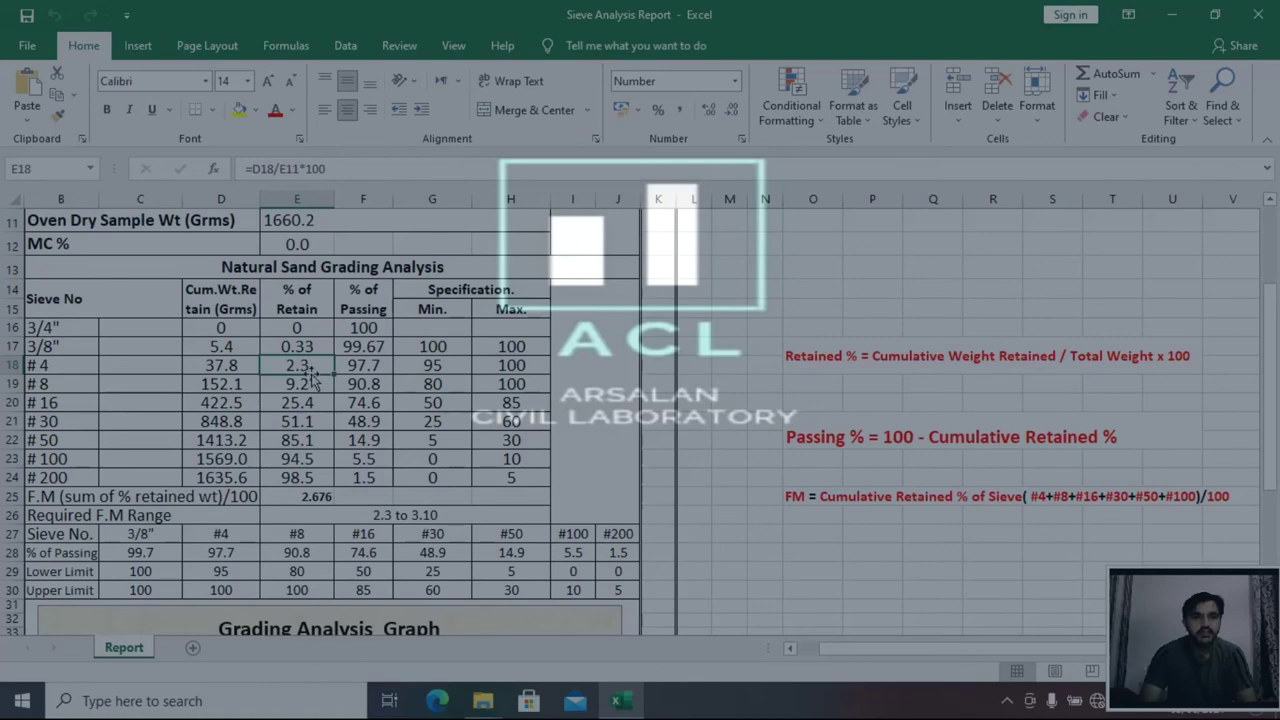
pyautogui.click(308, 494)
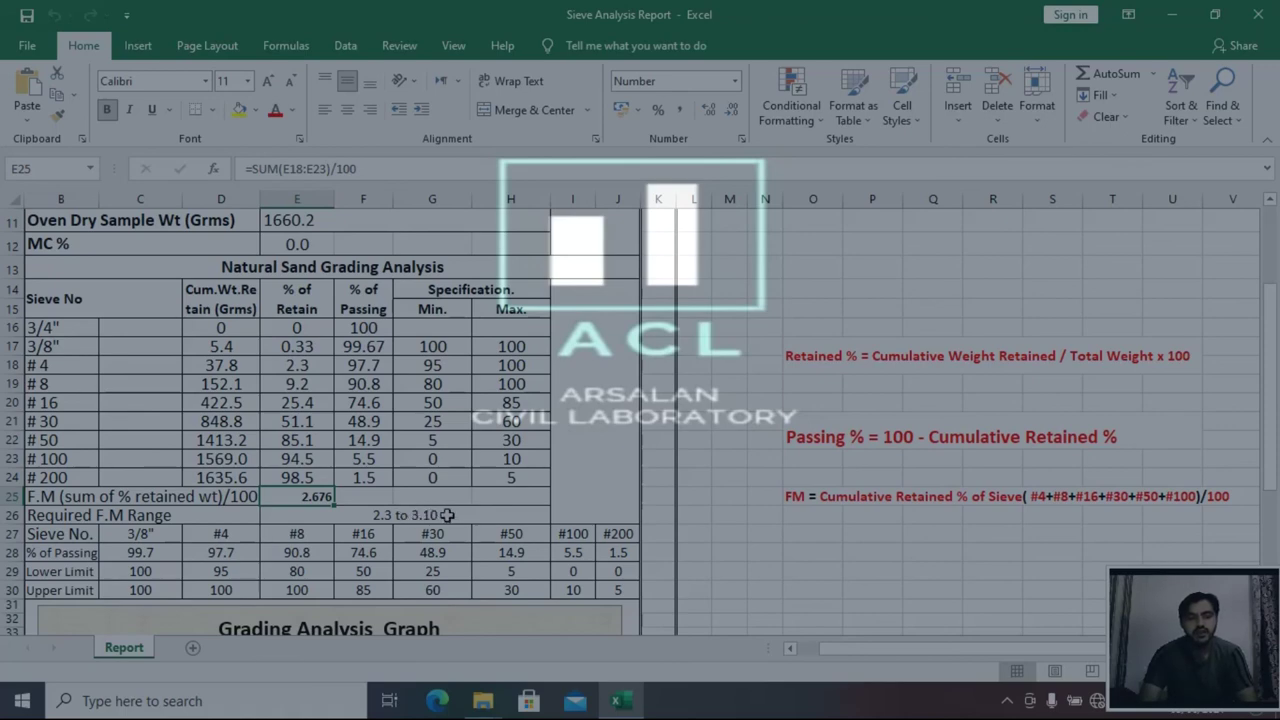
pyautogui.moveTo(449, 515); pyautogui.dragTo(464, 494)
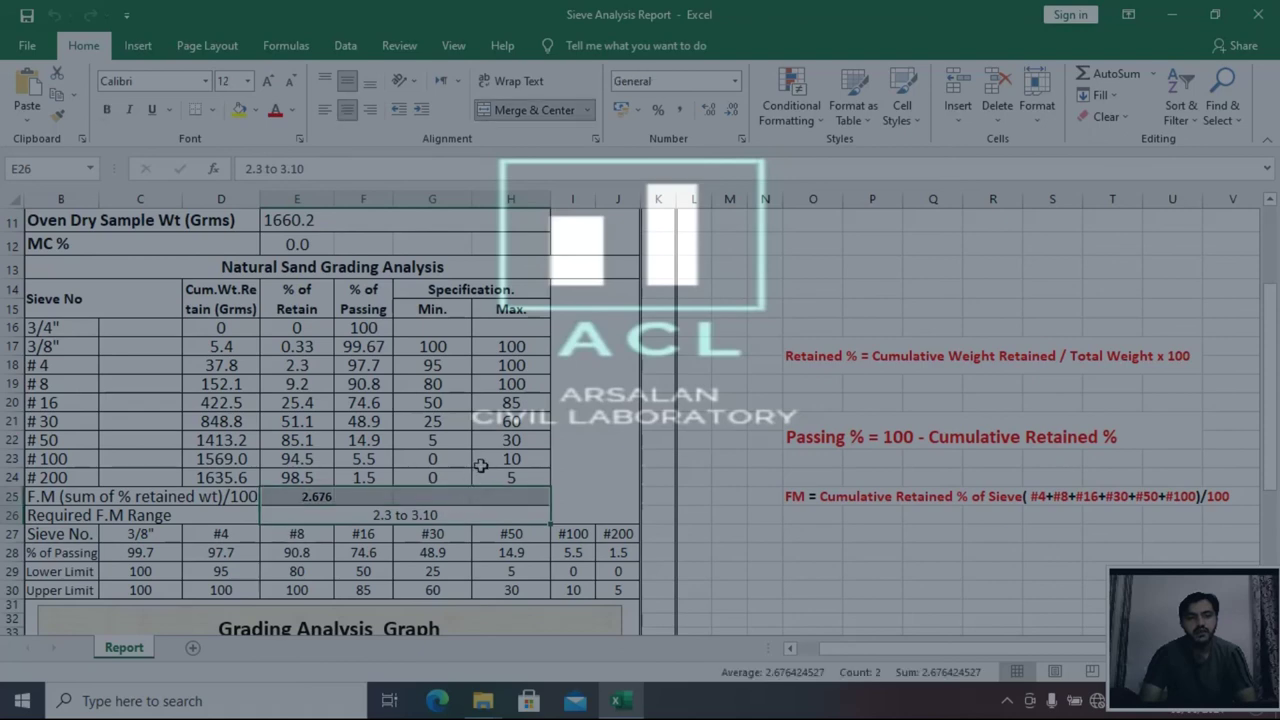
# Review the minimum and maximum specification limits for the 3/8" and #4 sieves and view the Grading Analysis Graph.
pyautogui.click(463, 352)
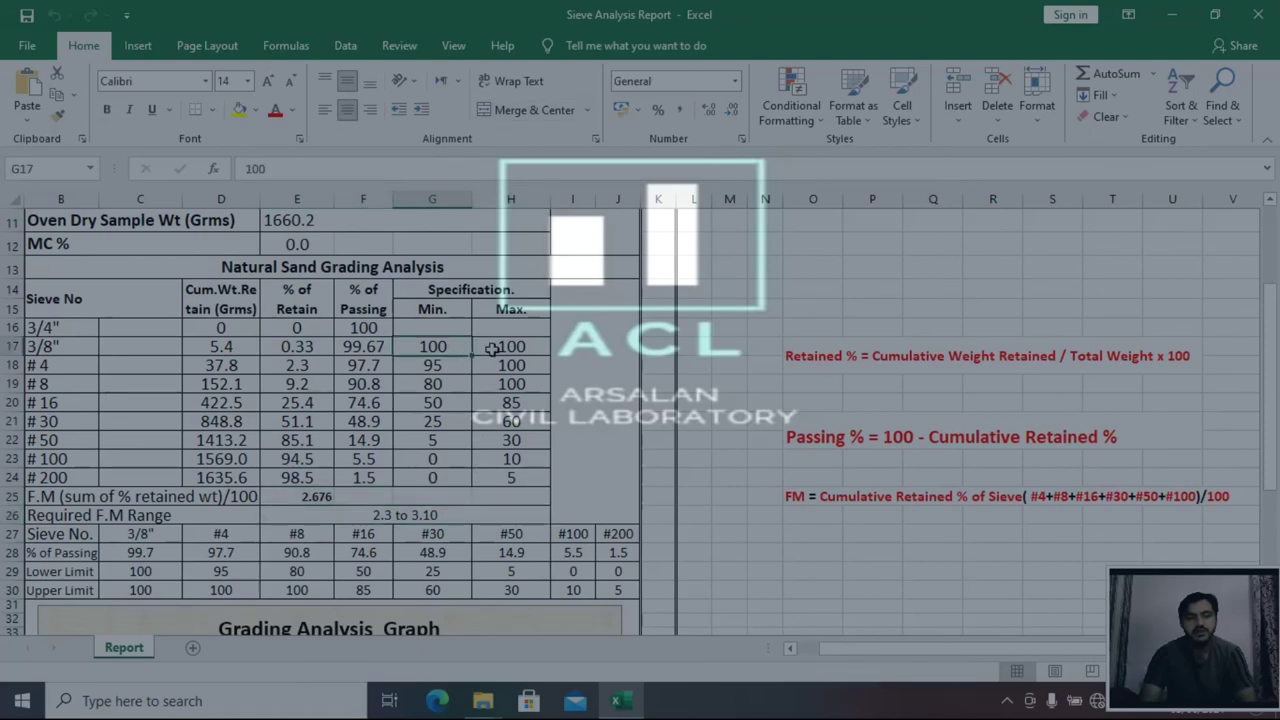
pyautogui.click(488, 352)
pyautogui.click(443, 367)
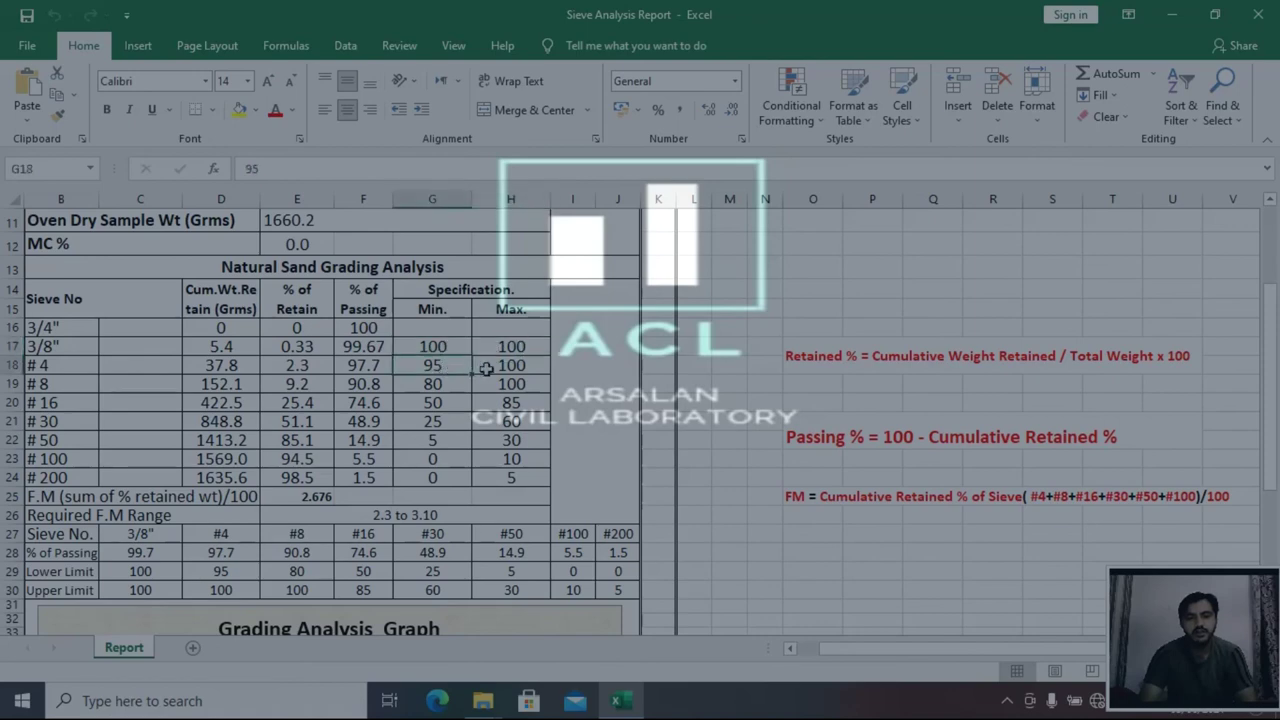
pyautogui.click(490, 368)
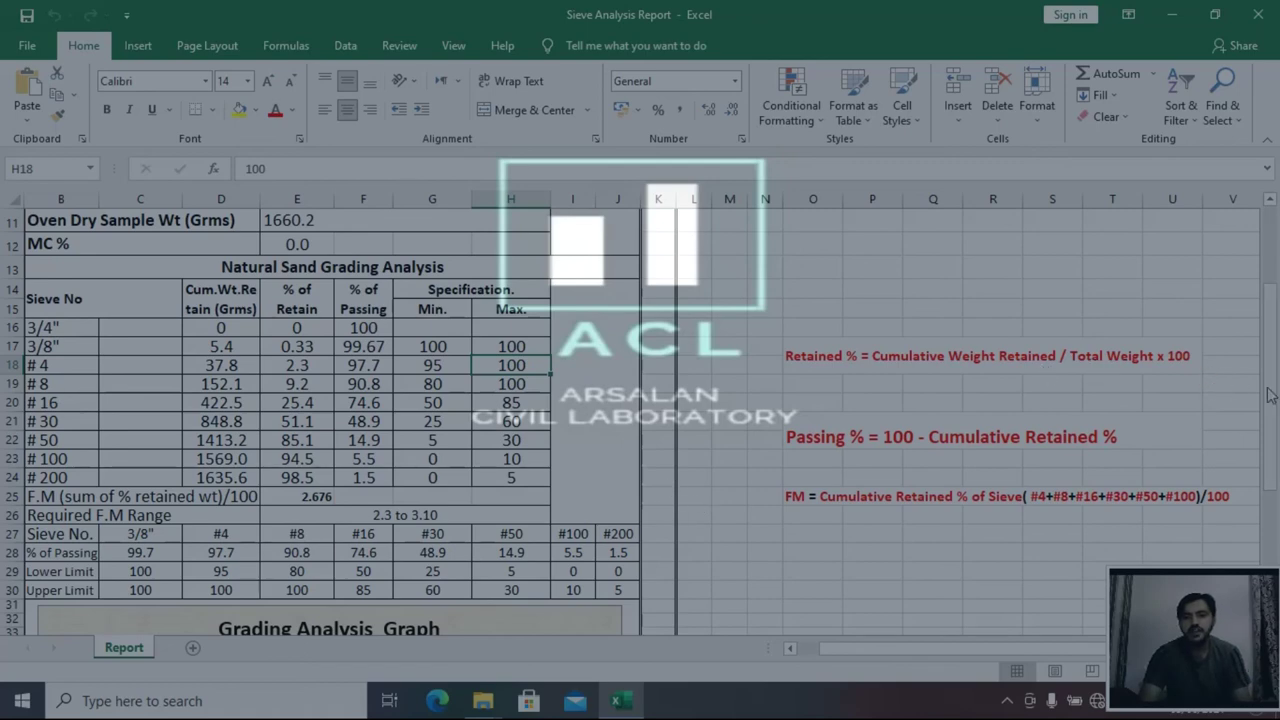
pyautogui.moveTo(1268, 395); pyautogui.dragTo(1277, 483)
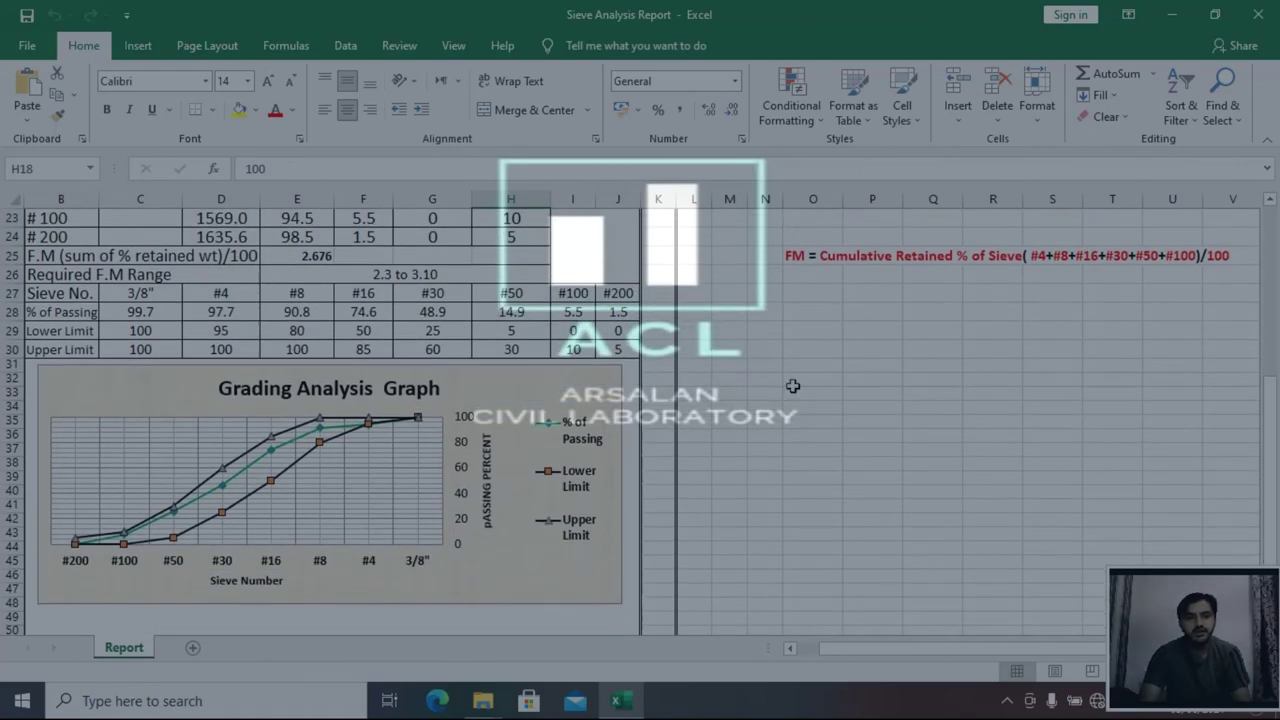